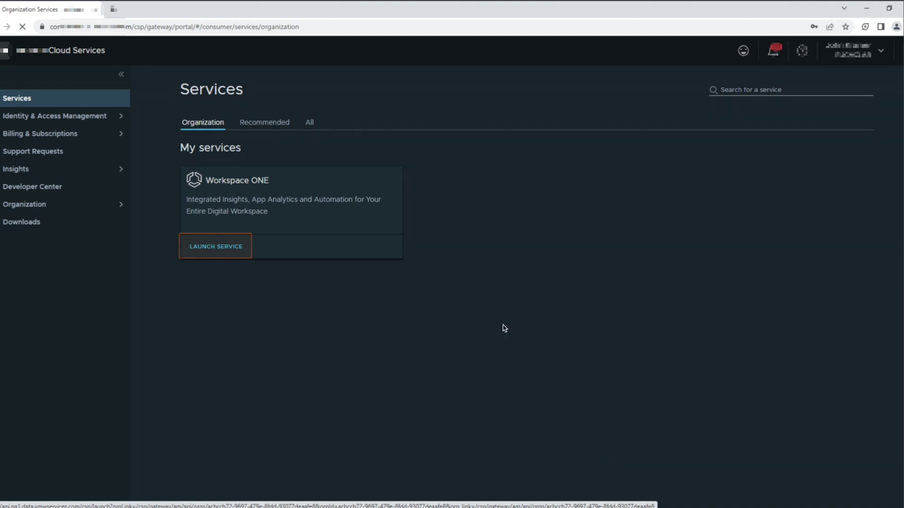
- Launch Workspace ONE from the VMware Cloud Services page to reach My Workspace
{"action": "left_click", "coordinate": [219, 248]}
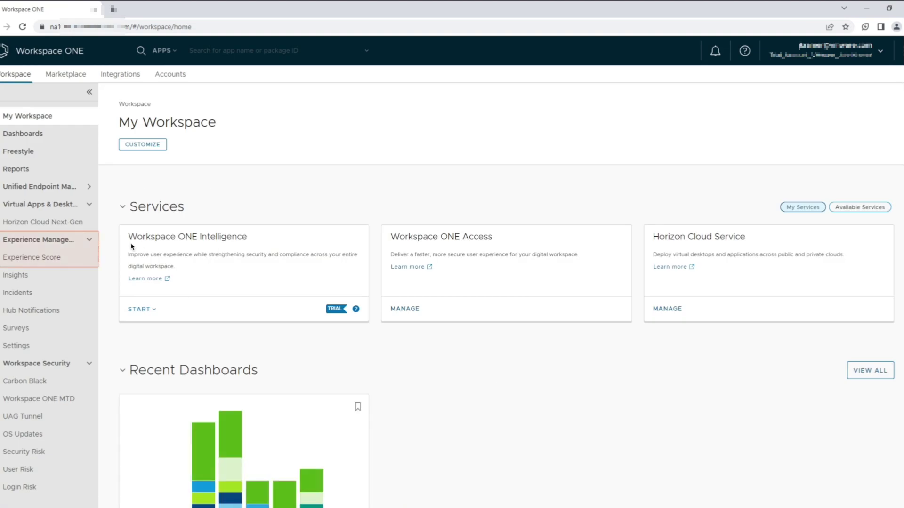
- Open Experience Score, inspect the 8:00 PM score block, and highlight the Last 4 hours period
{"action": "left_click", "coordinate": [55, 257]}
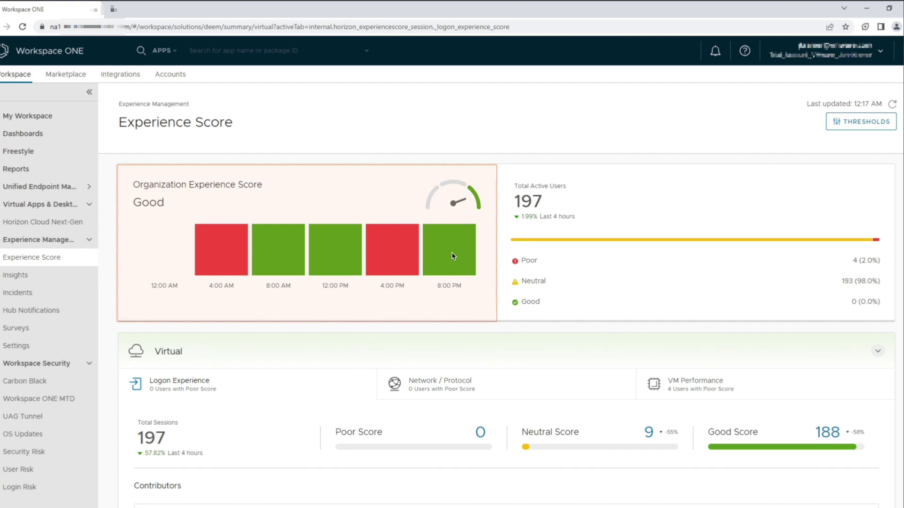
{"action": "left_click", "coordinate": [463, 303]}
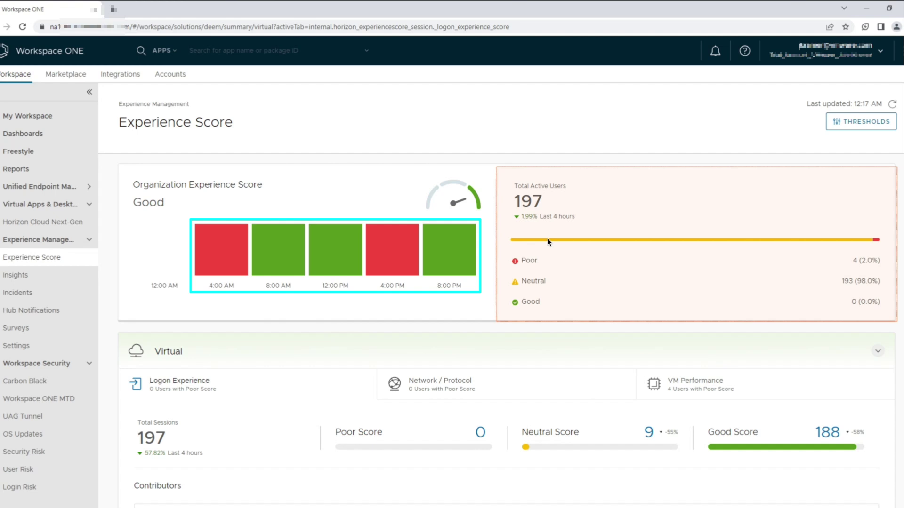
{"action": "left_click_drag", "start_coordinate": [575, 216], "coordinate": [529, 230]}
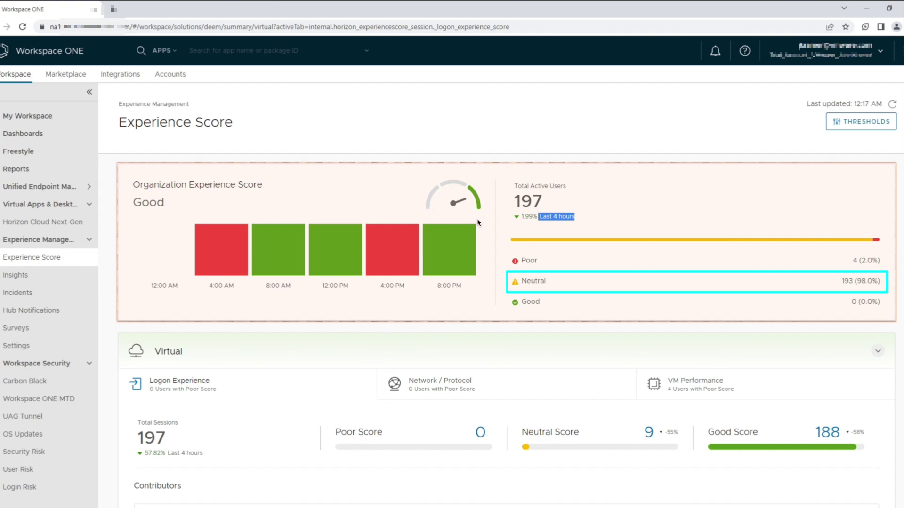
- Scroll down the Experience Score page to the Logon Duration Score contributor chart
{"action": "scroll", "coordinate": [649, 280], "scroll_direction": "down", "scroll_amount": 6}
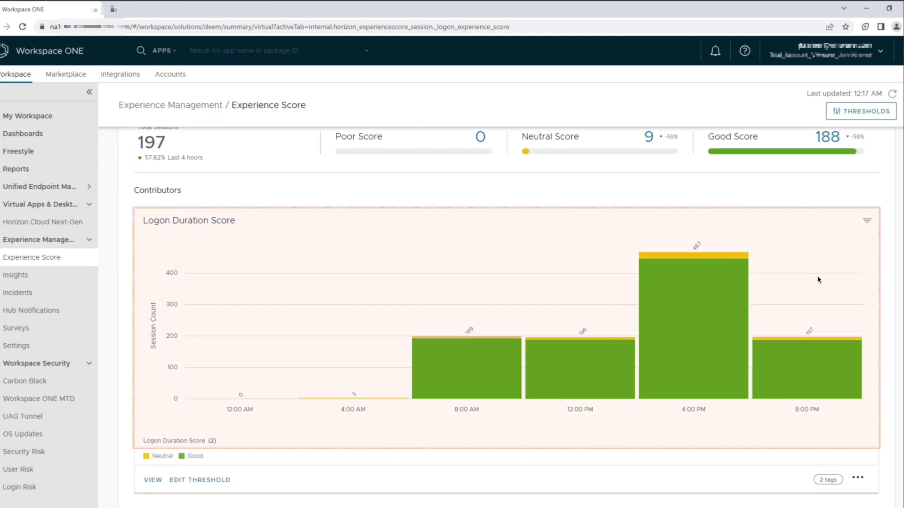
{"action": "scroll", "coordinate": [808, 426], "scroll_direction": "up", "scroll_amount": 3}
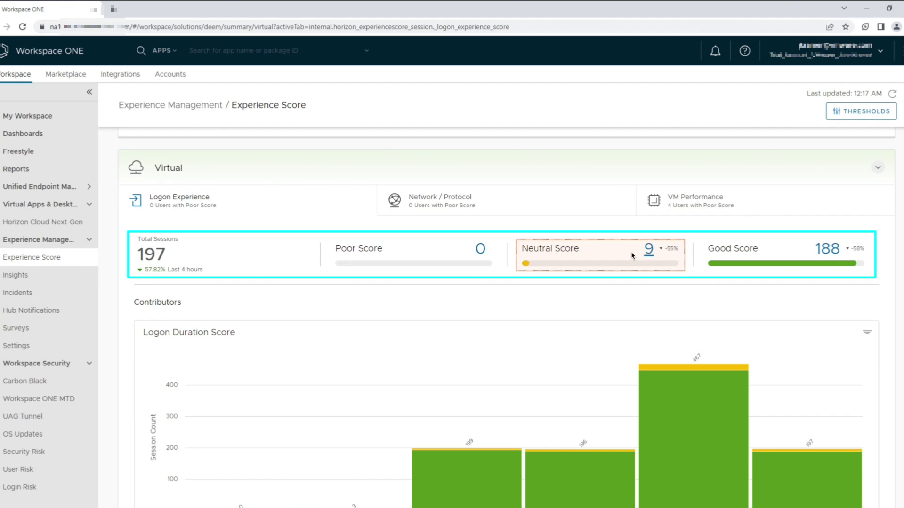
{"action": "scroll", "coordinate": [631, 255], "scroll_direction": "down", "scroll_amount": 2}
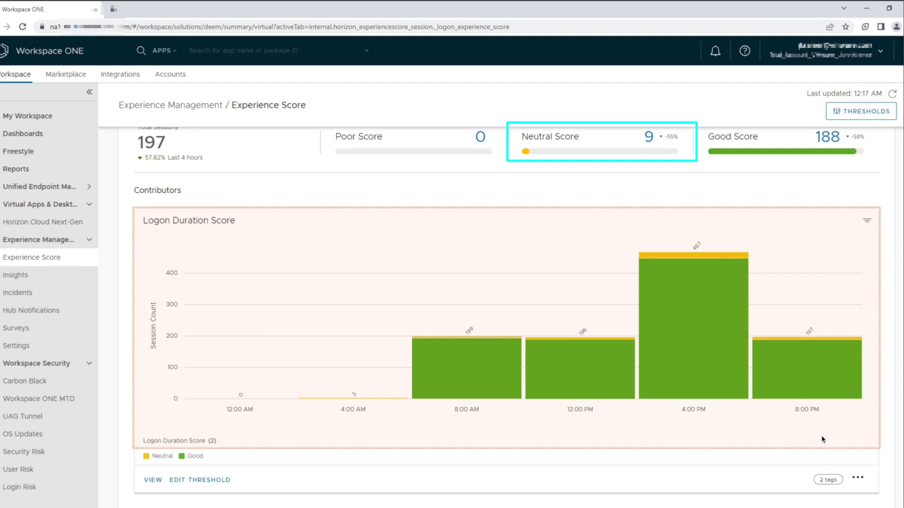
{"action": "scroll", "coordinate": [822, 440], "scroll_direction": "up", "scroll_amount": 4}
{"action": "left_click", "coordinate": [650, 310]}
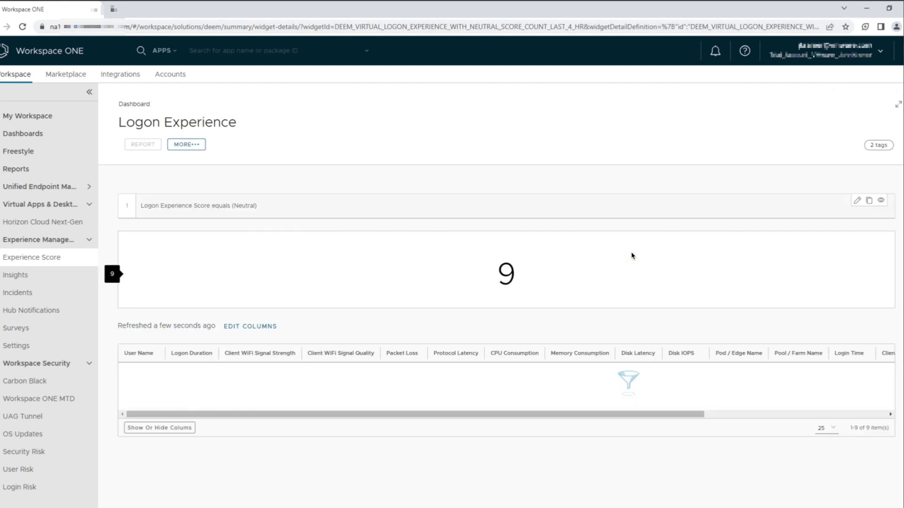
{"action": "scroll", "coordinate": [632, 256], "scroll_direction": "down", "scroll_amount": 2}
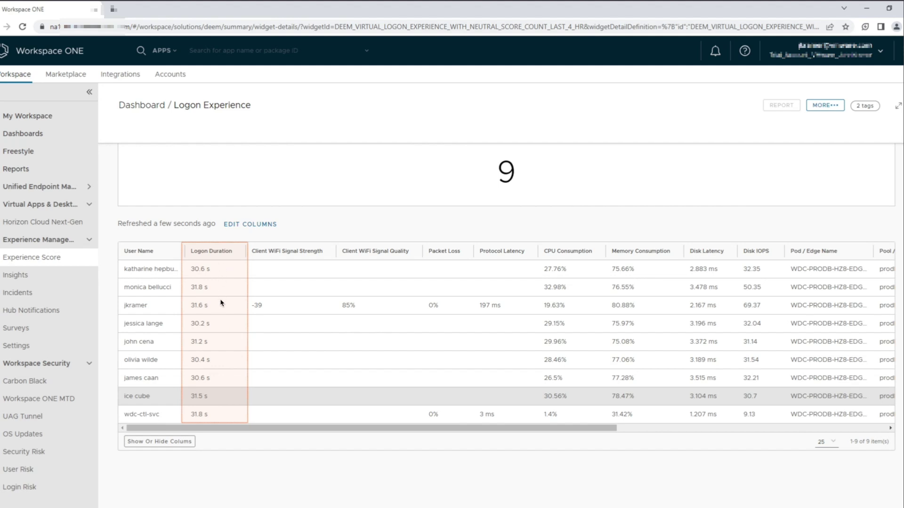
{"action": "scroll", "coordinate": [221, 303], "scroll_direction": "up", "scroll_amount": 3}
{"action": "key", "text": "alt+Left"}
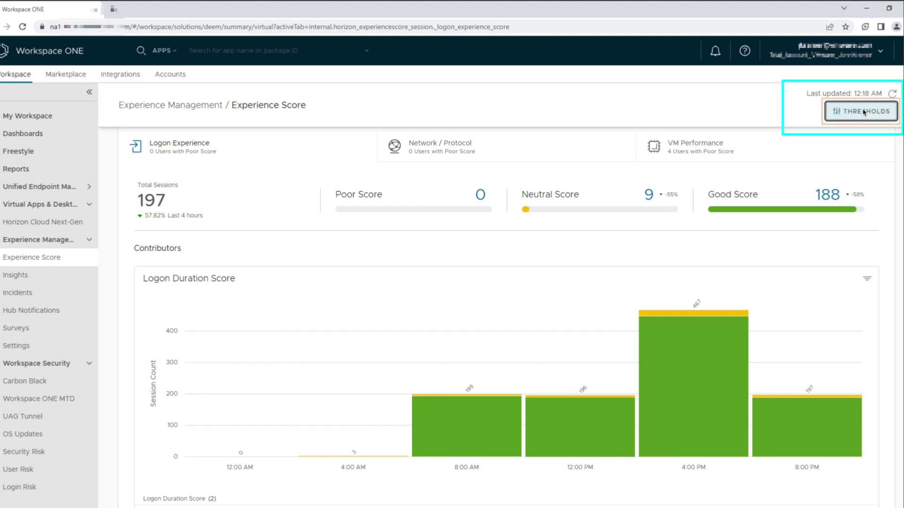
{"action": "left_click", "coordinate": [864, 113]}
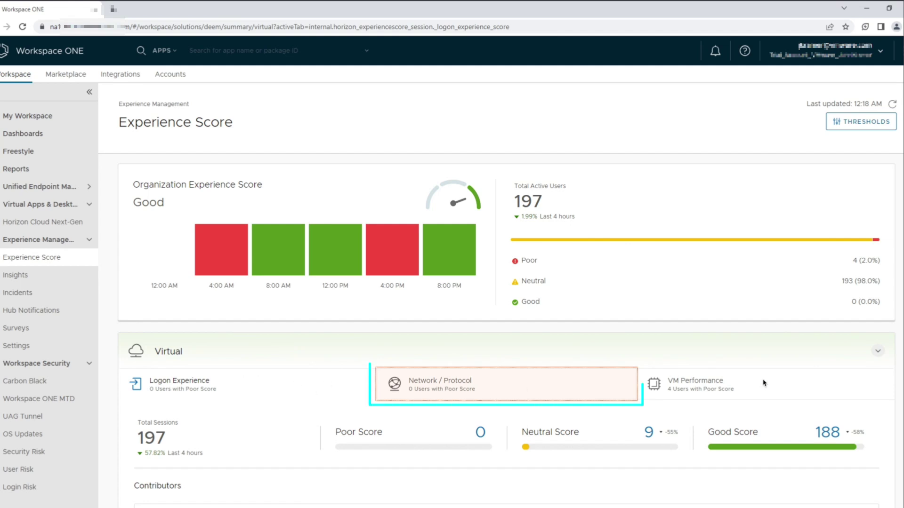
- Show Network / Protocol scores and drill into the 8:00 PM Wi-Fi Signal Strength bar
{"action": "left_click", "coordinate": [551, 374]}
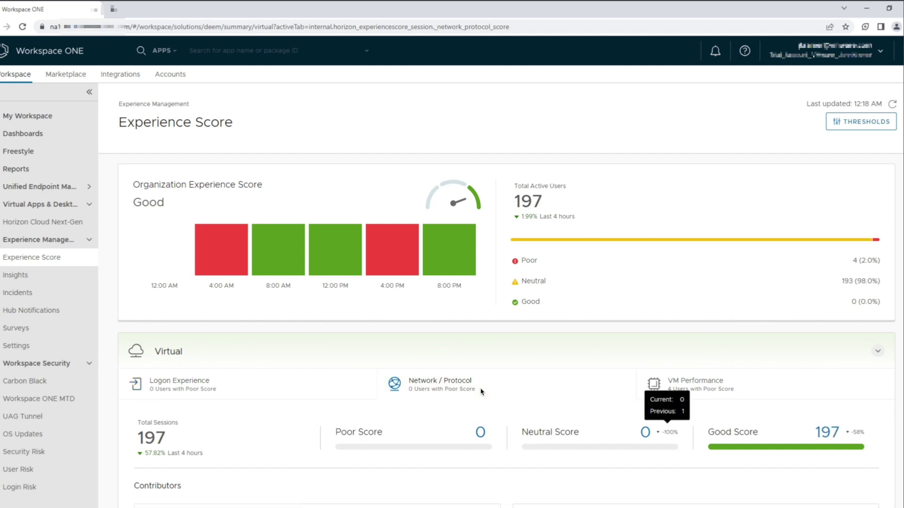
{"action": "scroll", "coordinate": [481, 391], "scroll_direction": "down", "scroll_amount": 7}
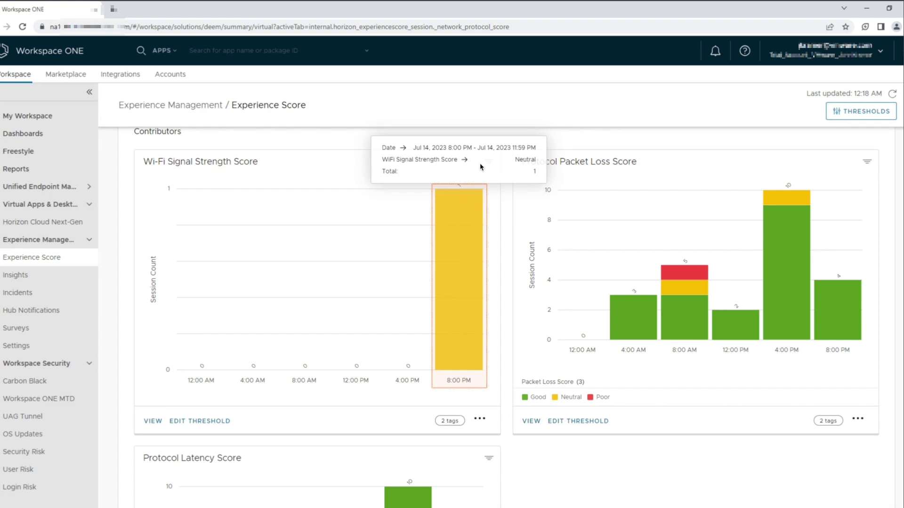
{"action": "left_click", "coordinate": [457, 303]}
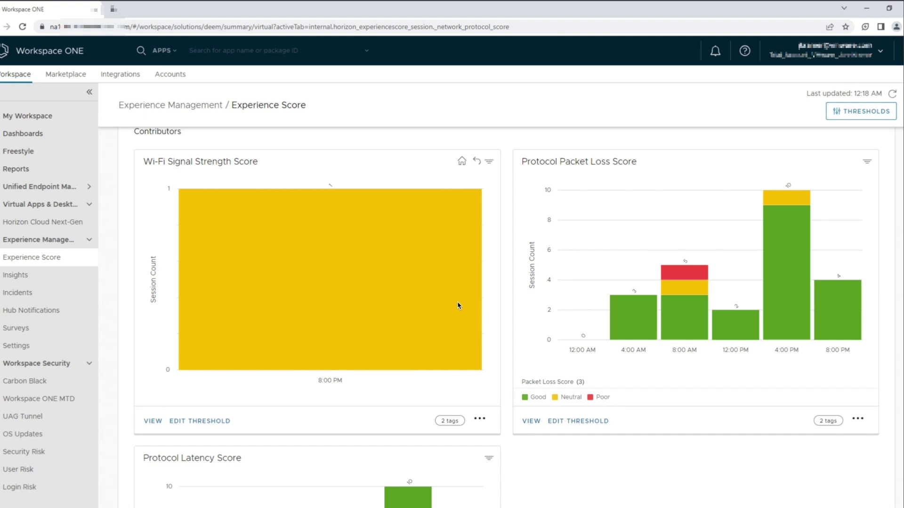
- Review the Neutral Wi-Fi session details (signal −39, 197 ms latency), then return to Experience Score
{"action": "left_click", "coordinate": [457, 302]}
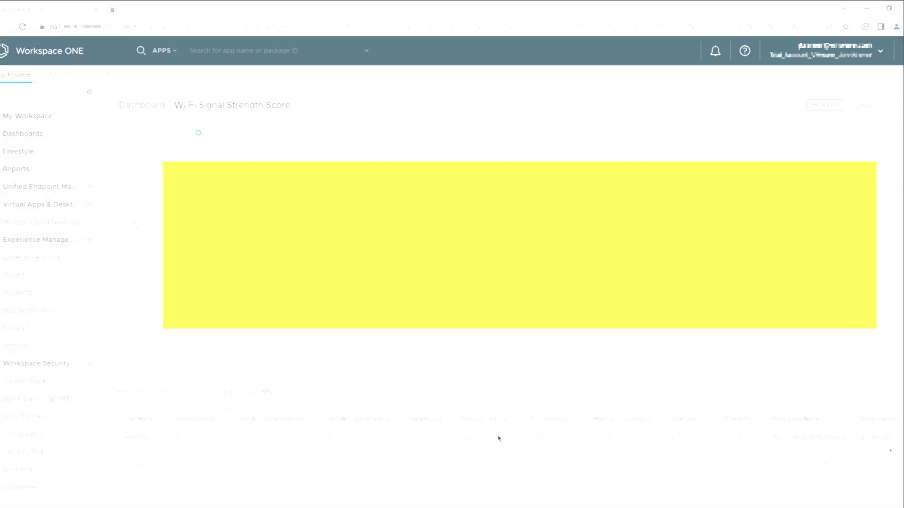
{"action": "key", "text": "alt+Left"}
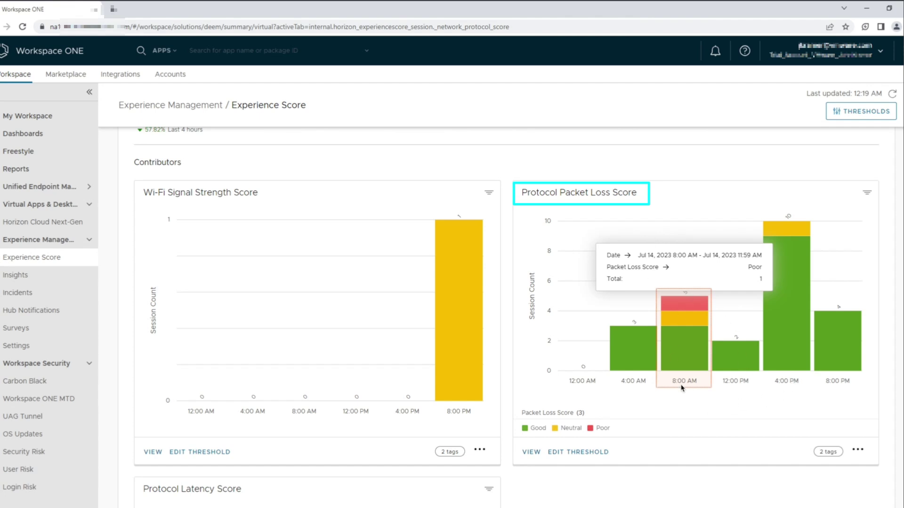
- Review the Poor 8:00 AM packet-loss session (14% loss, 1 ms latency) in its details table
{"action": "left_click", "coordinate": [687, 312]}
{"action": "scroll", "coordinate": [659, 313], "scroll_direction": "down", "scroll_amount": 3}
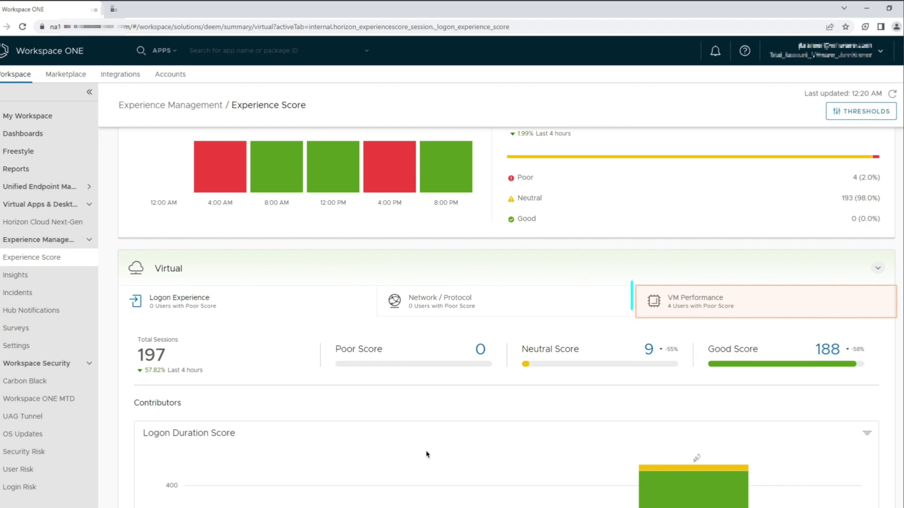
- Show VM Performance scores (4 Poor, 192 Neutral, 1 Good) and scroll through CPU, Memory and Disk IOPS charts
{"action": "left_click", "coordinate": [722, 299]}
{"action": "scroll", "coordinate": [666, 298], "scroll_direction": "down", "scroll_amount": 3}
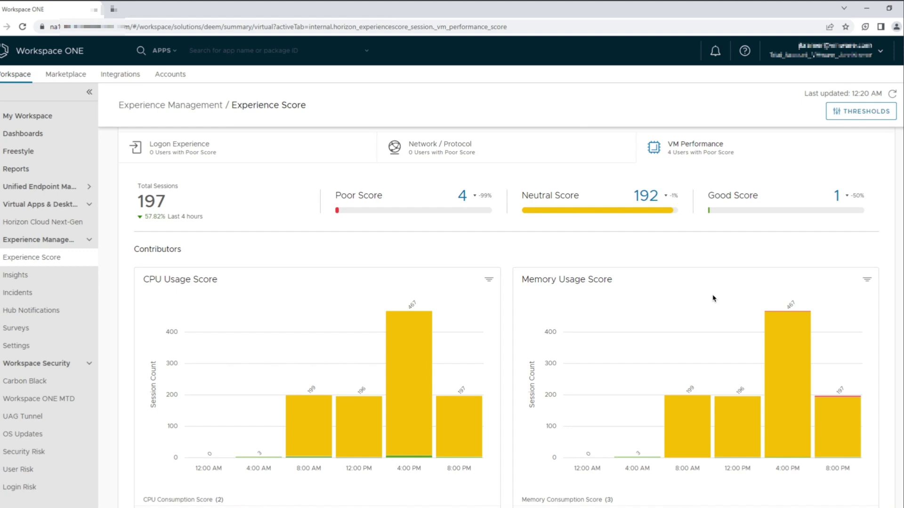
{"action": "scroll", "coordinate": [240, 317], "scroll_direction": "down", "scroll_amount": 1}
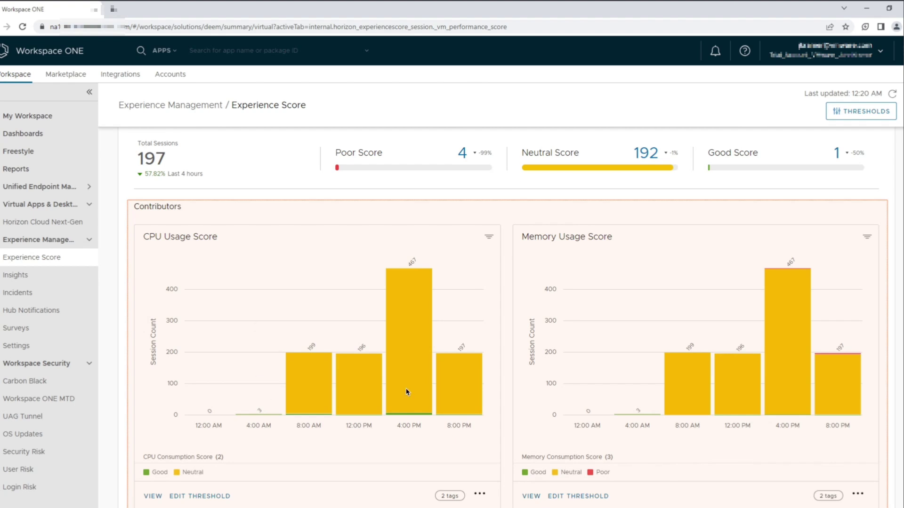
{"action": "scroll", "coordinate": [561, 335], "scroll_direction": "down", "scroll_amount": 6}
{"action": "scroll", "coordinate": [562, 335], "scroll_direction": "down", "scroll_amount": 1}
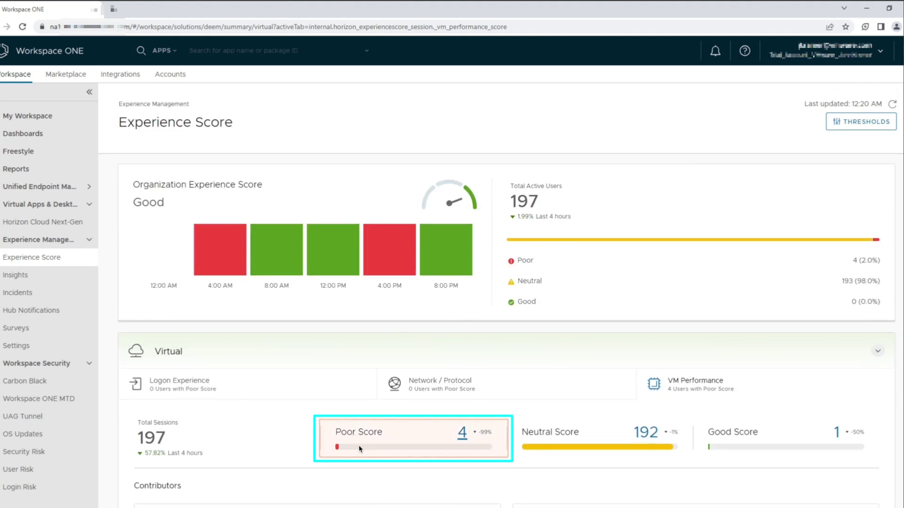
- Open the details for the 4 Poor VM Performance sessions, each near 80% memory use
{"action": "left_click", "coordinate": [462, 433]}
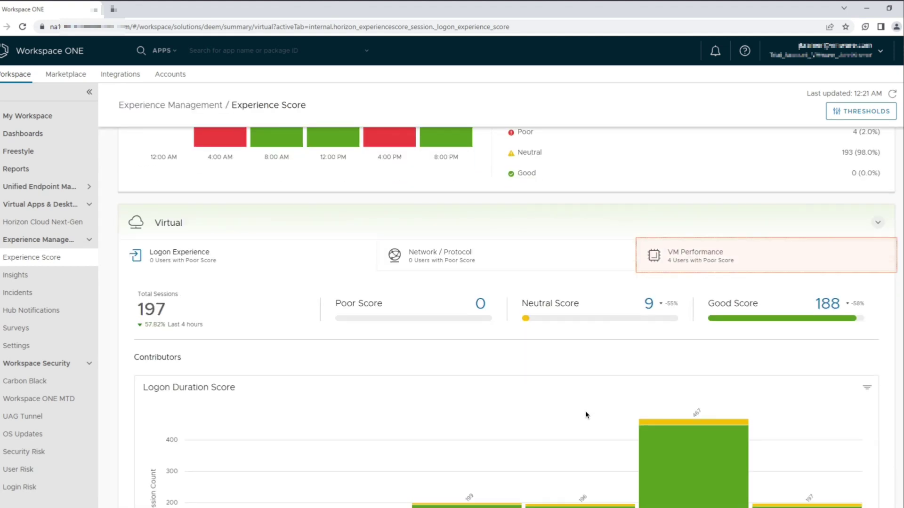
- Open the Disk IOPS Score thresholds: Good below 50, Neutral 50–100, Poor 100 or more
{"action": "left_click", "coordinate": [736, 259]}
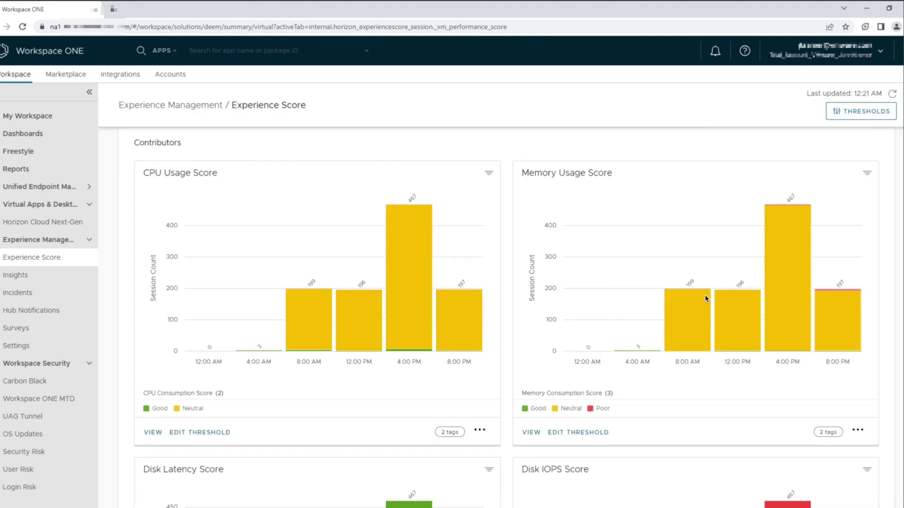
{"action": "scroll", "coordinate": [706, 299], "scroll_direction": "down", "scroll_amount": 7}
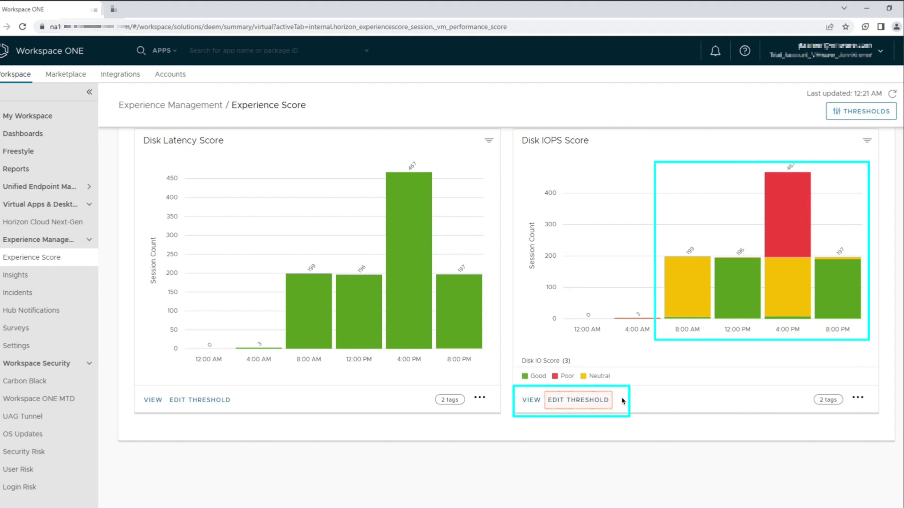
{"action": "left_click", "coordinate": [594, 401]}
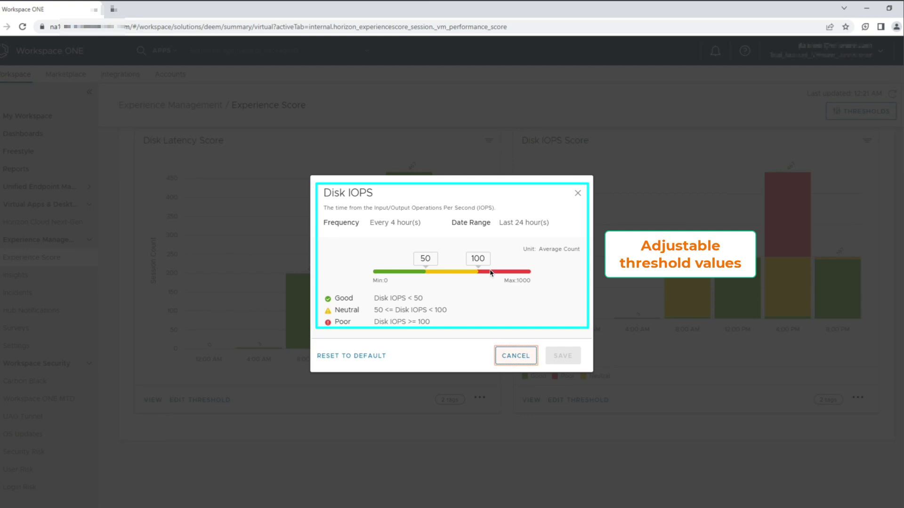
- Cancel the threshold dialog and list the 271 Poor 4:00 PM Disk IOPS sessions
{"action": "left_click", "coordinate": [525, 355]}
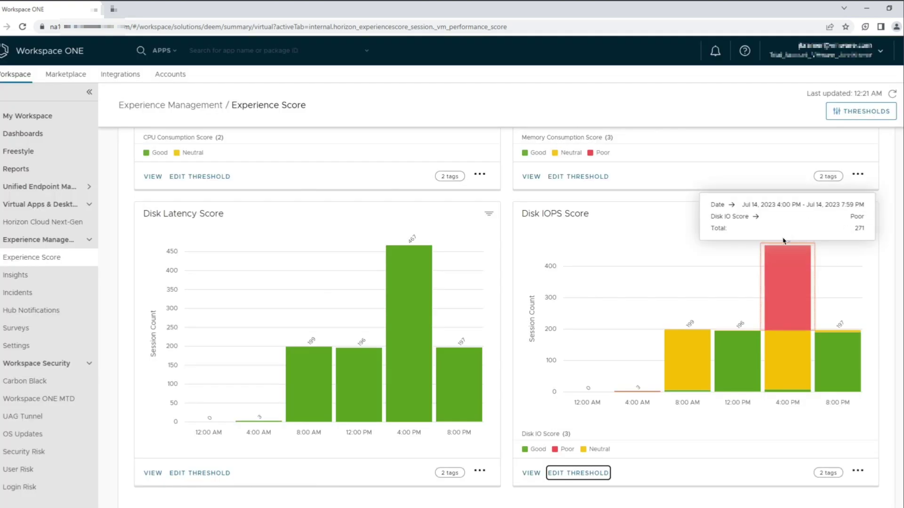
{"action": "left_click", "coordinate": [791, 301]}
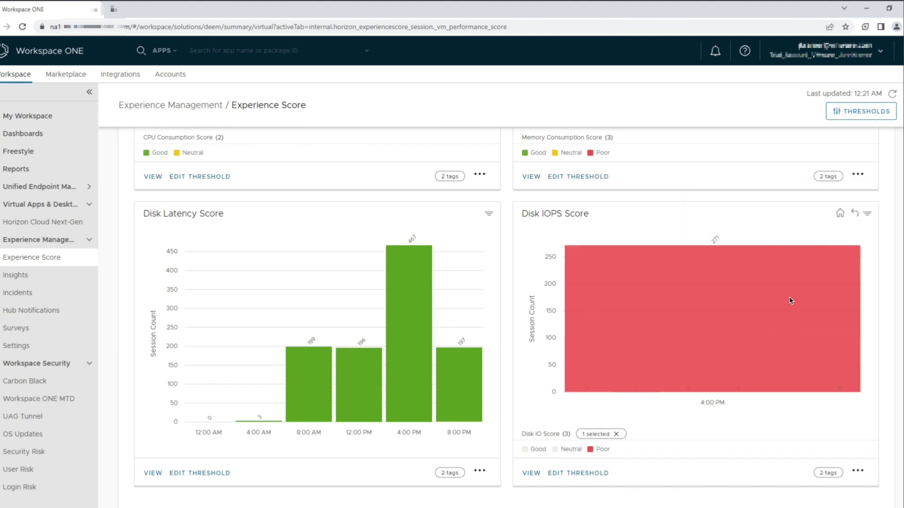
{"action": "scroll", "coordinate": [790, 301], "scroll_direction": "down", "scroll_amount": 8}
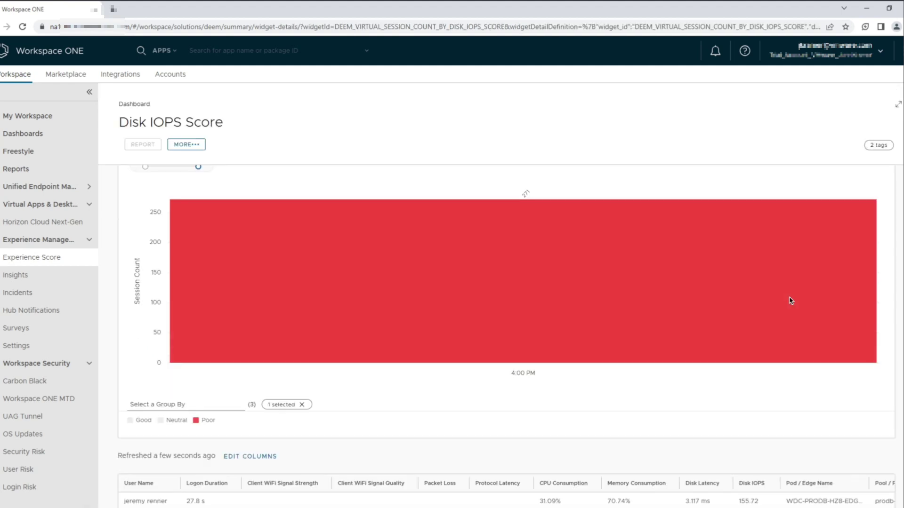